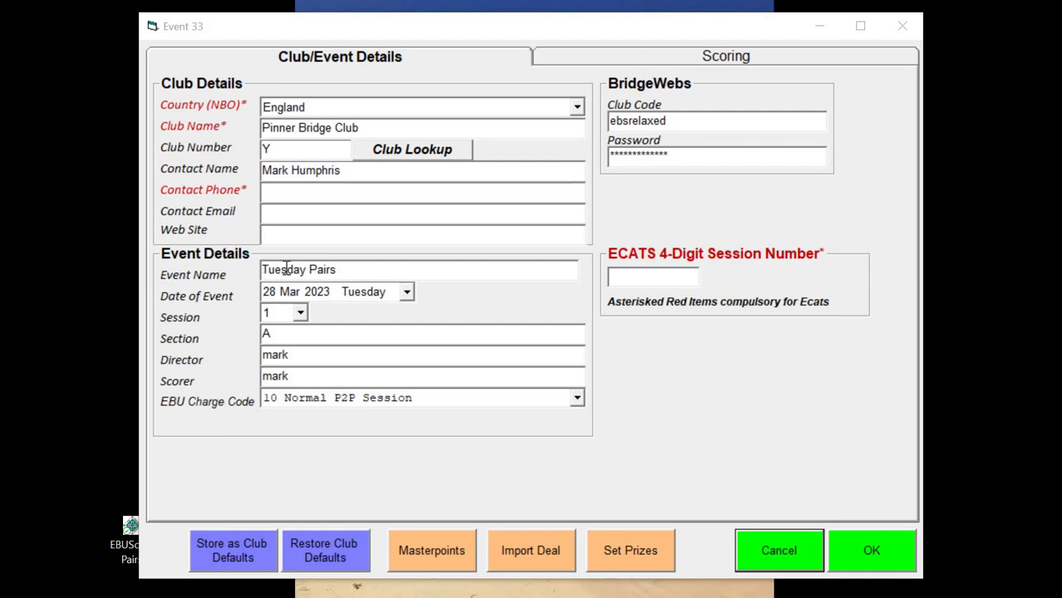
# Accept the event details and select the Standard Mitchell movement for 7 tables
pyautogui.click(876, 548)
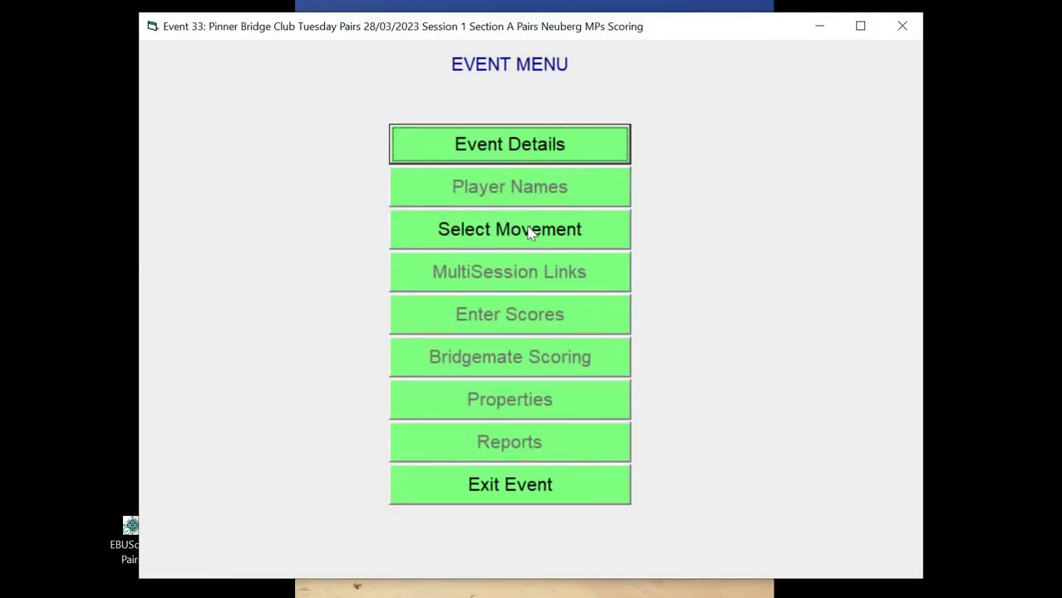
pyautogui.click(529, 233)
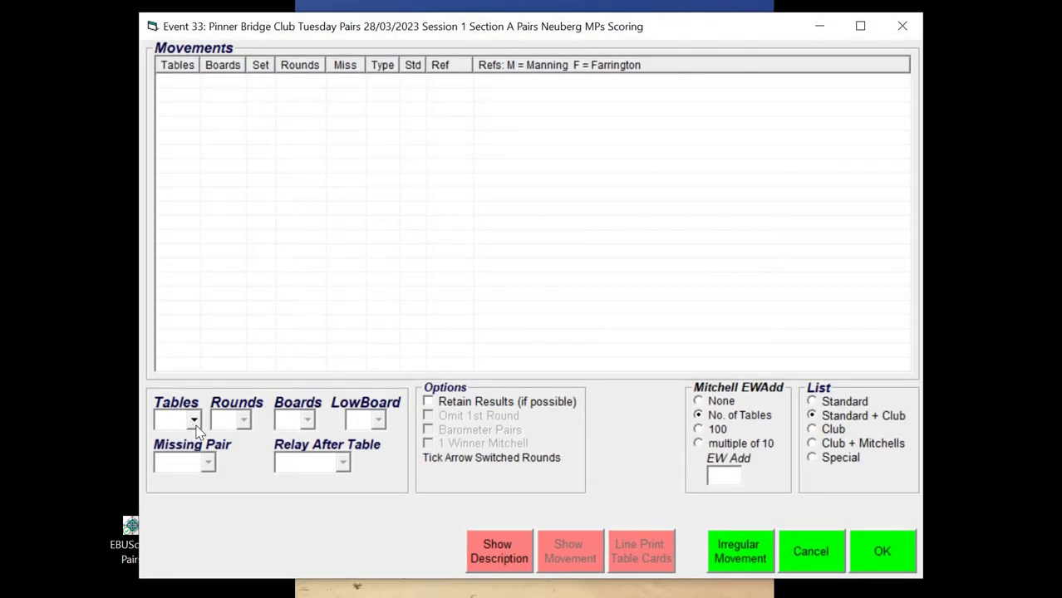
pyautogui.click(195, 421)
pyautogui.click(177, 519)
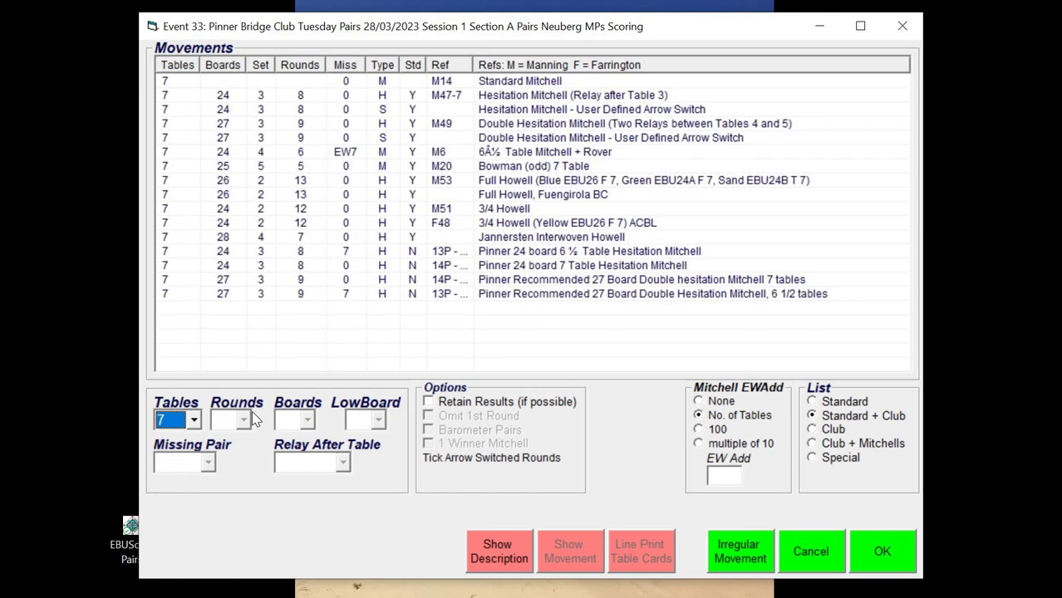
pyautogui.click(549, 83)
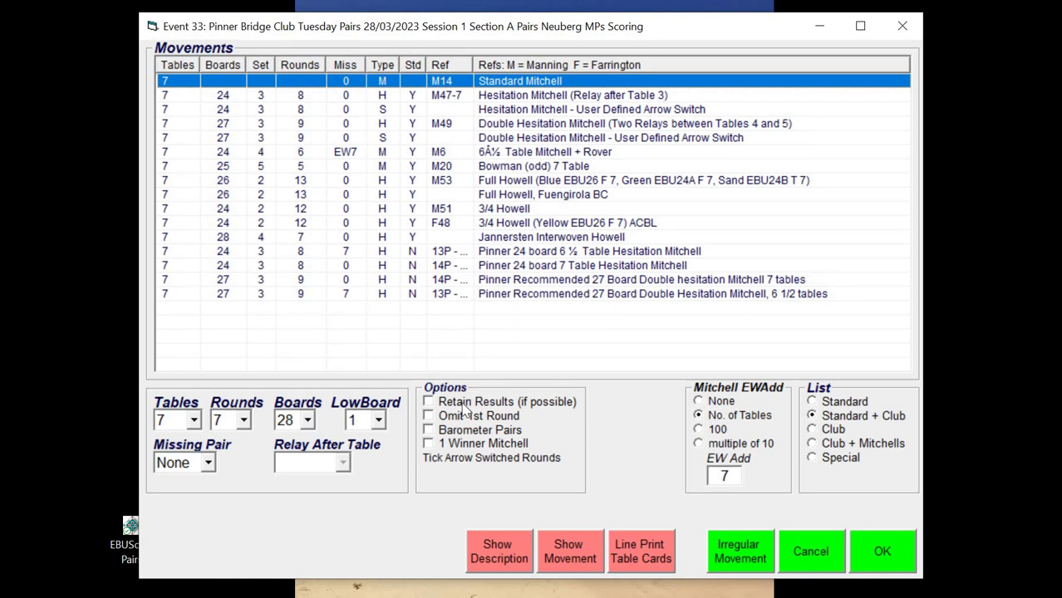
# Make the movement a 1 Winner Mitchell with round 7 arrow-switched, and confirm it
pyautogui.click(455, 449)
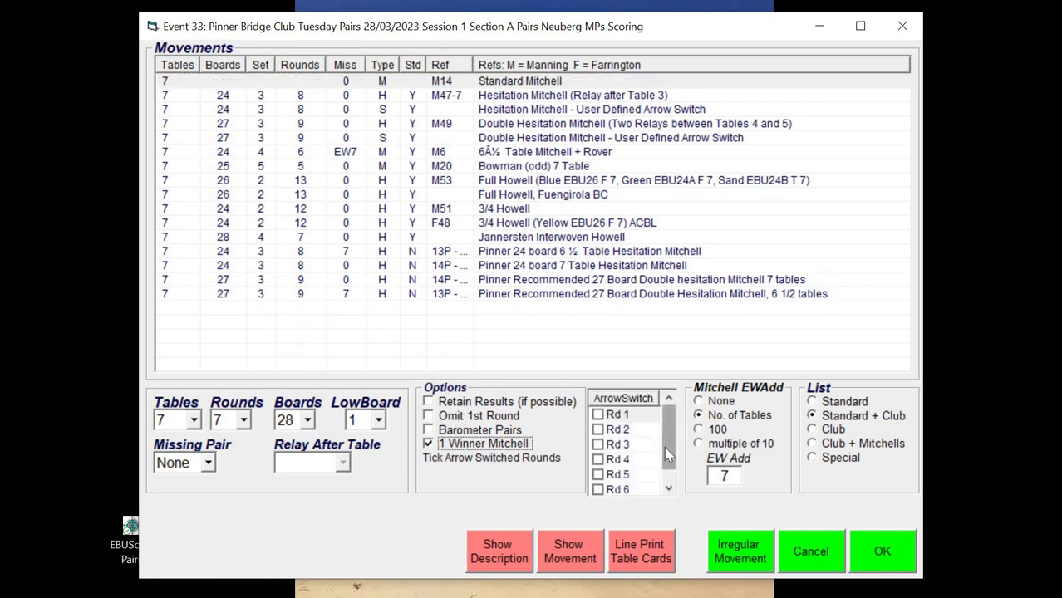
pyautogui.scroll(-1, 664, 447)
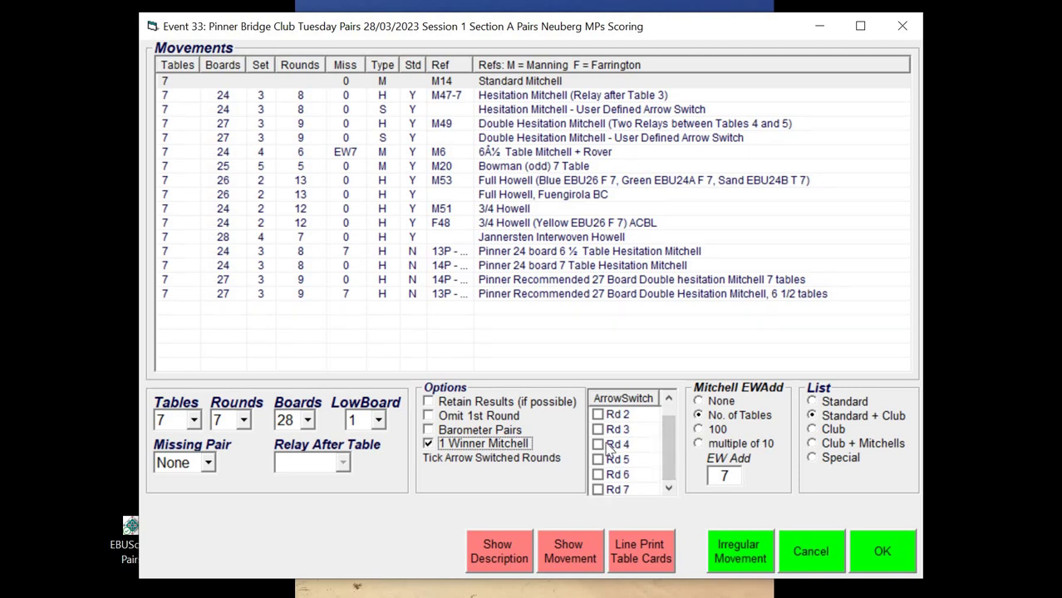
pyautogui.click(599, 491)
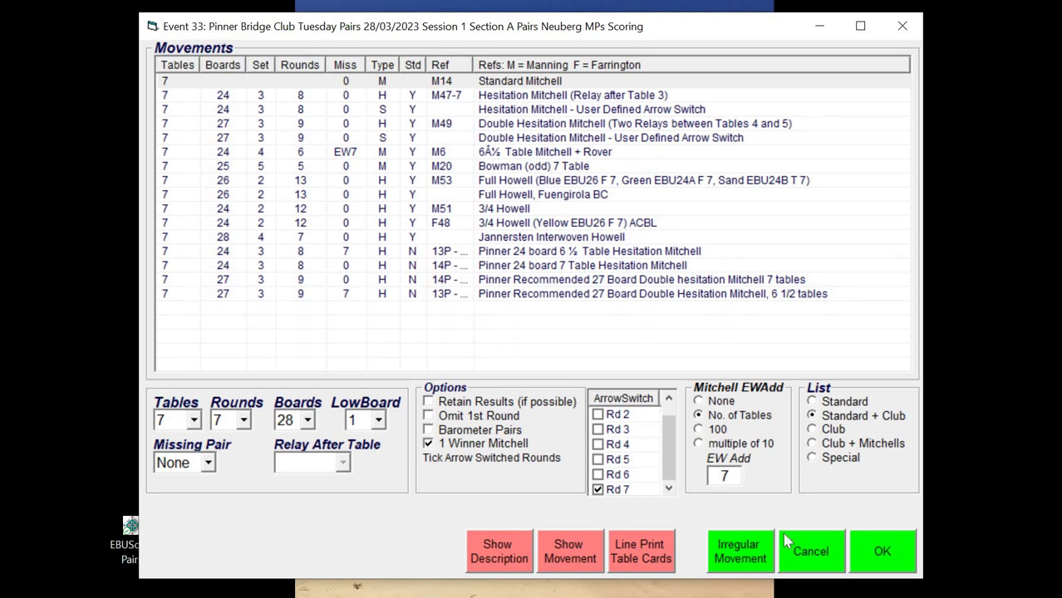
pyautogui.click(883, 555)
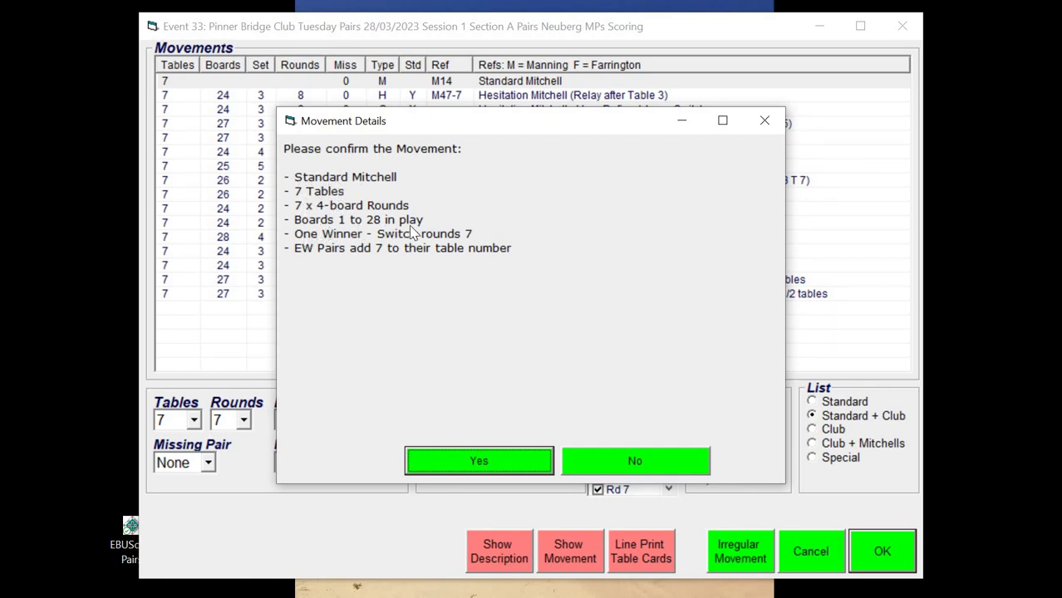
pyautogui.click(478, 462)
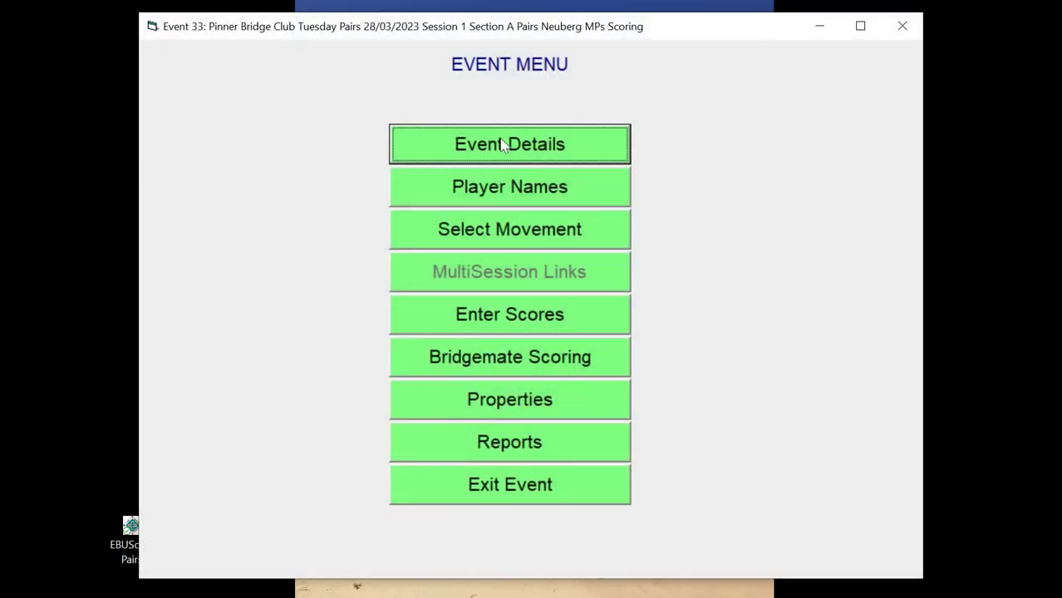
# Create the Bridgemate scoring database and launch the Bridgemate control software with a server reset, moving its window out of the way
pyautogui.click(490, 370)
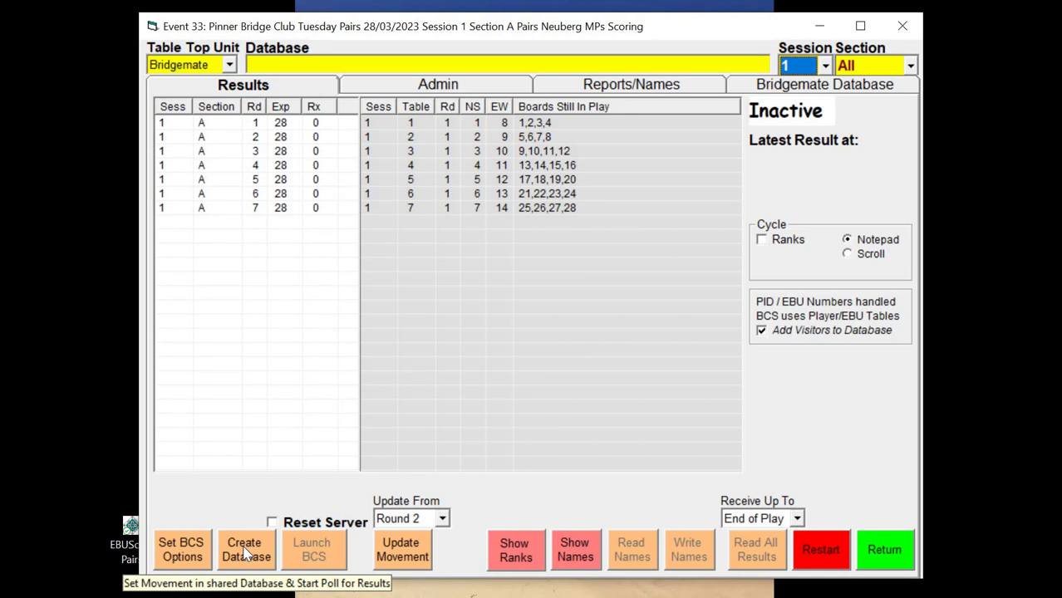
pyautogui.click(246, 554)
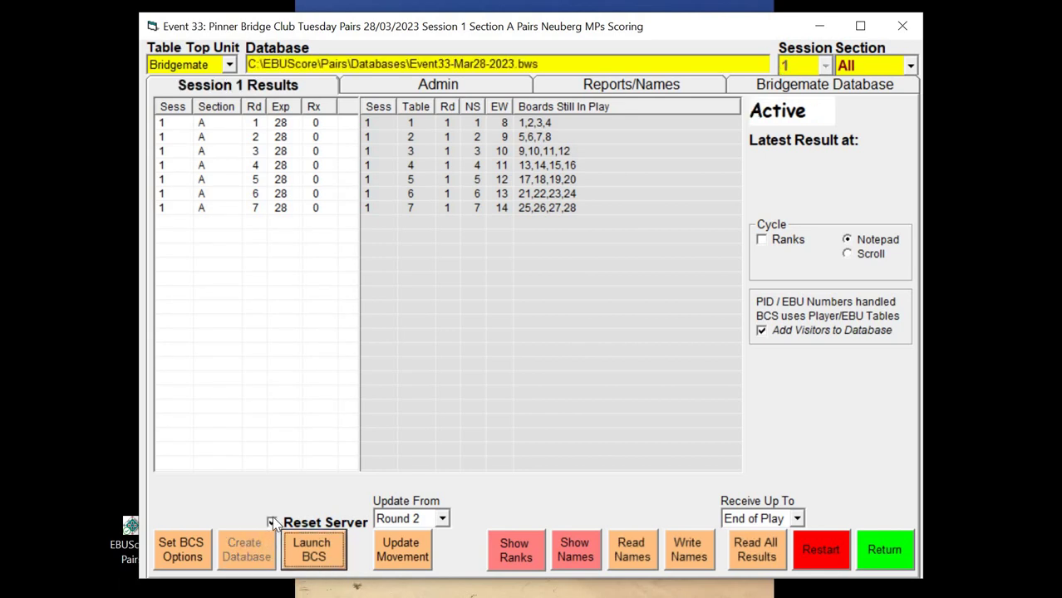
pyautogui.click(273, 522)
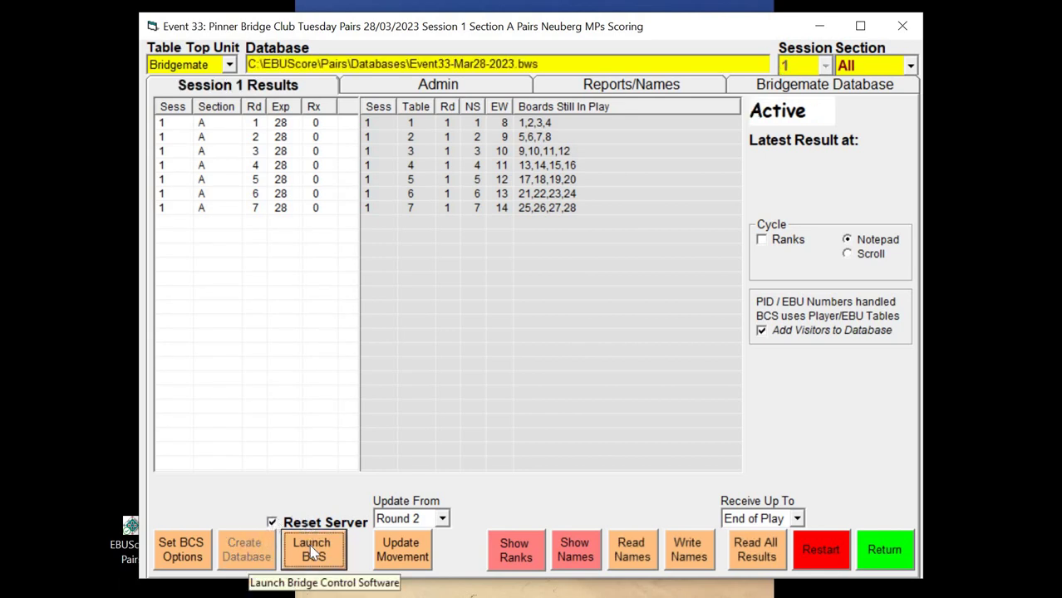
pyautogui.click(314, 555)
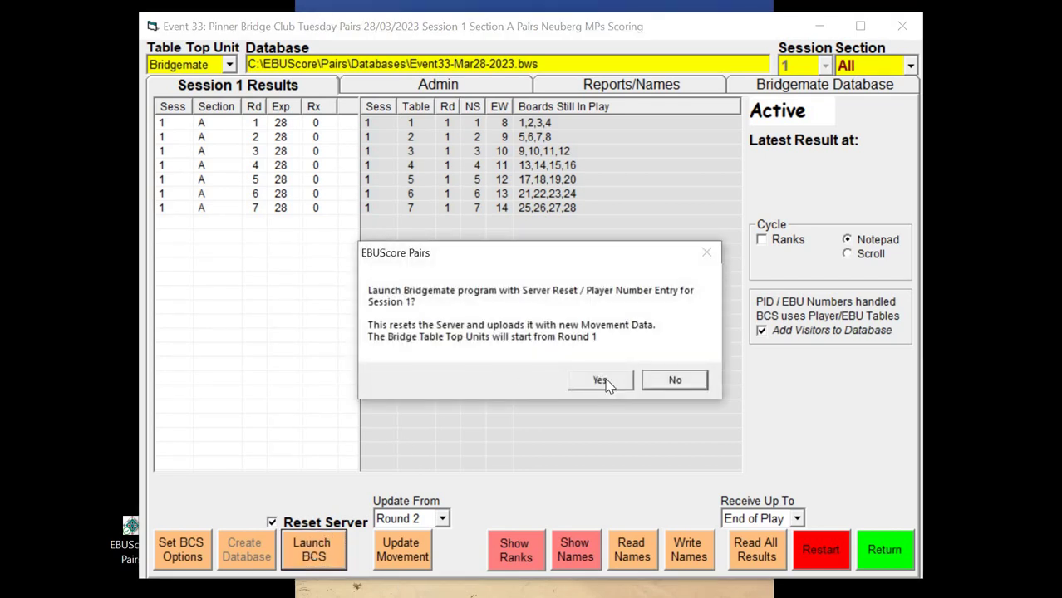
pyautogui.click(602, 381)
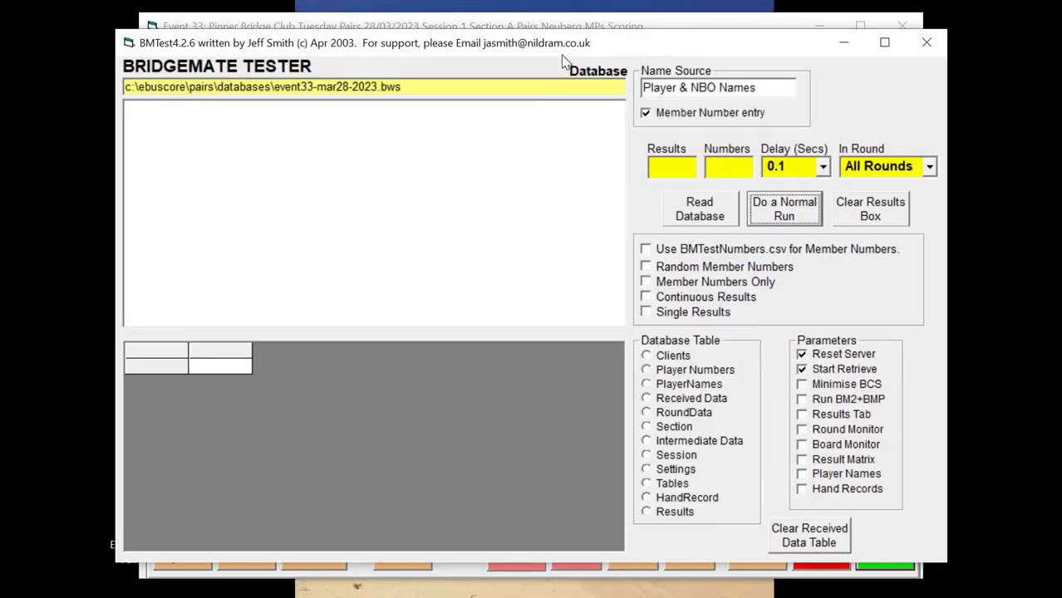
pyautogui.moveTo(577, 41); pyautogui.dragTo(1061, 96)
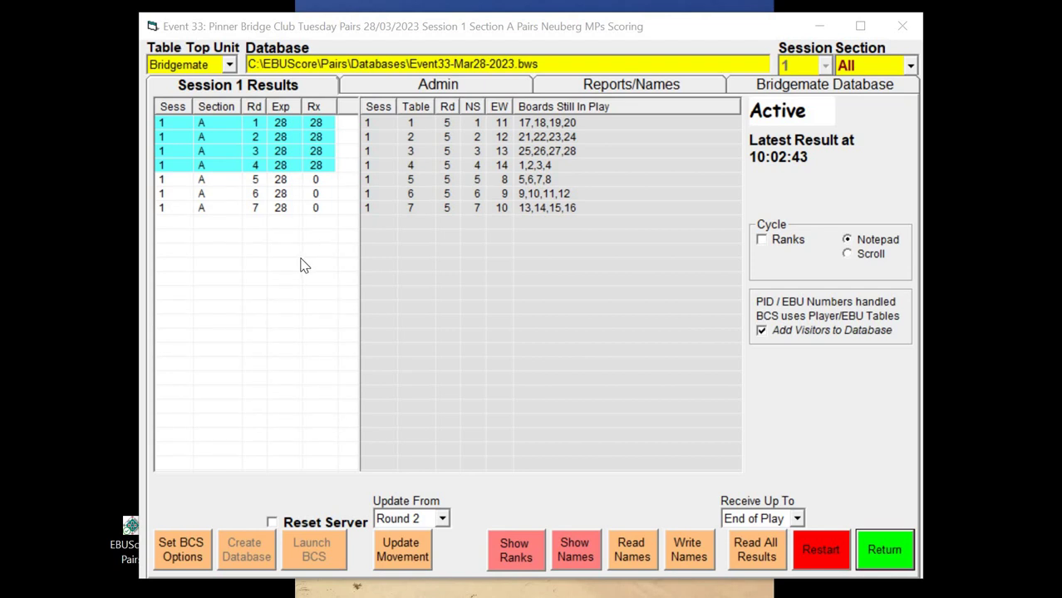
# Return to the event's movement selection and reduce the Standard Mitchell to 6 rounds
pyautogui.click(886, 561)
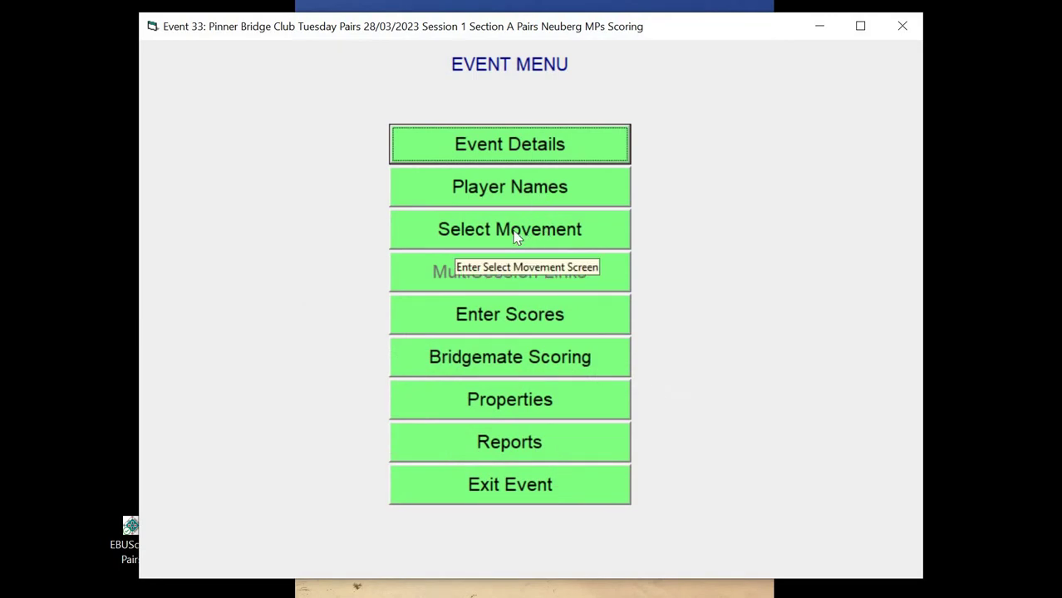
pyautogui.click(515, 237)
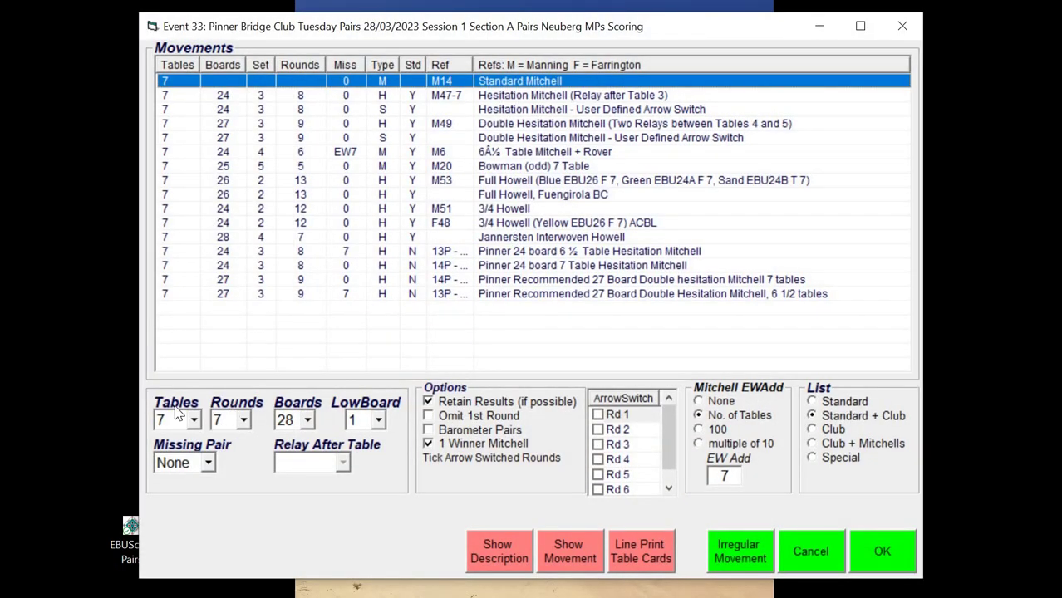
pyautogui.click(245, 421)
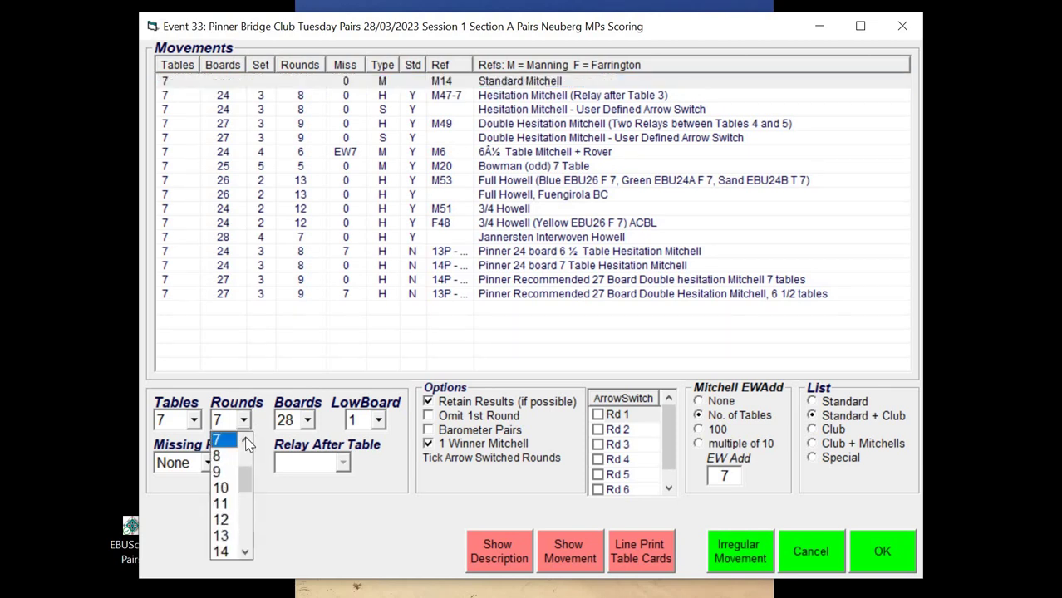
pyautogui.click(246, 440)
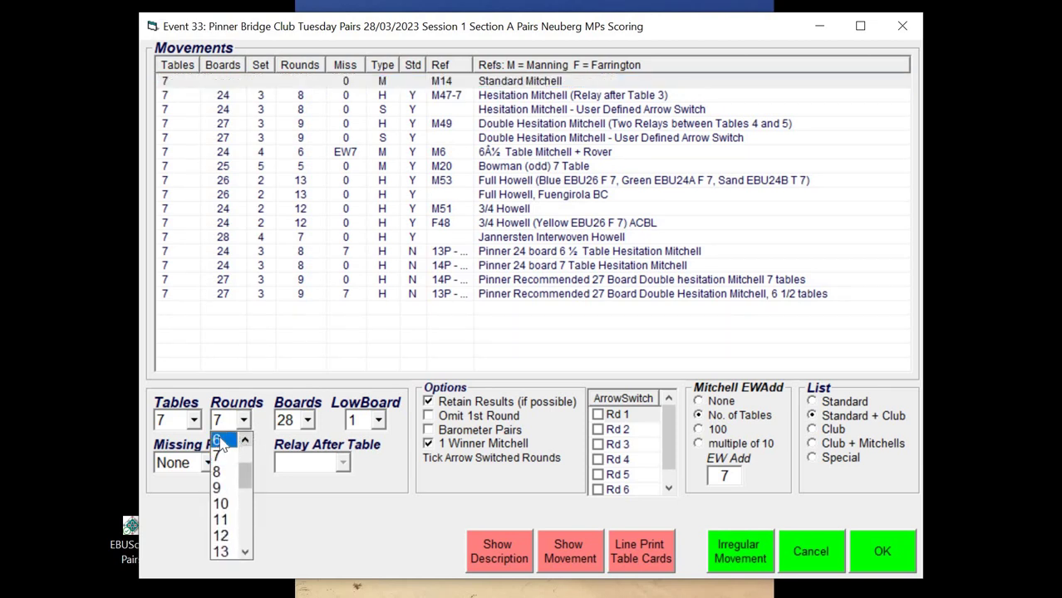
pyautogui.click(220, 441)
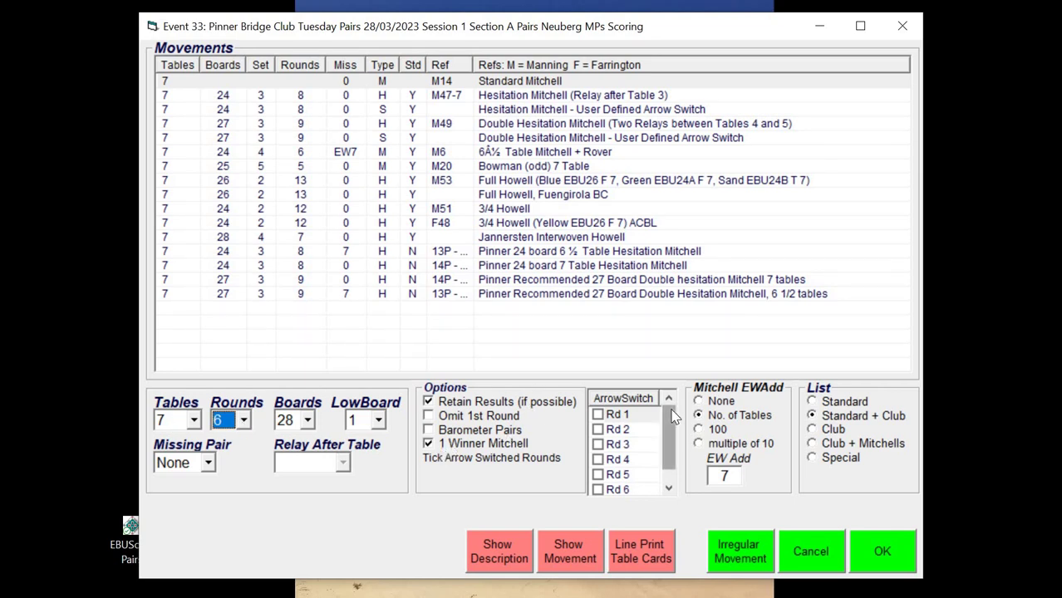
# Replace the round 7 arrow switch with round 6, resetting the 1 Winner Mitchell option, and confirm the movement with results retained
pyautogui.scroll(-1, 632, 449)
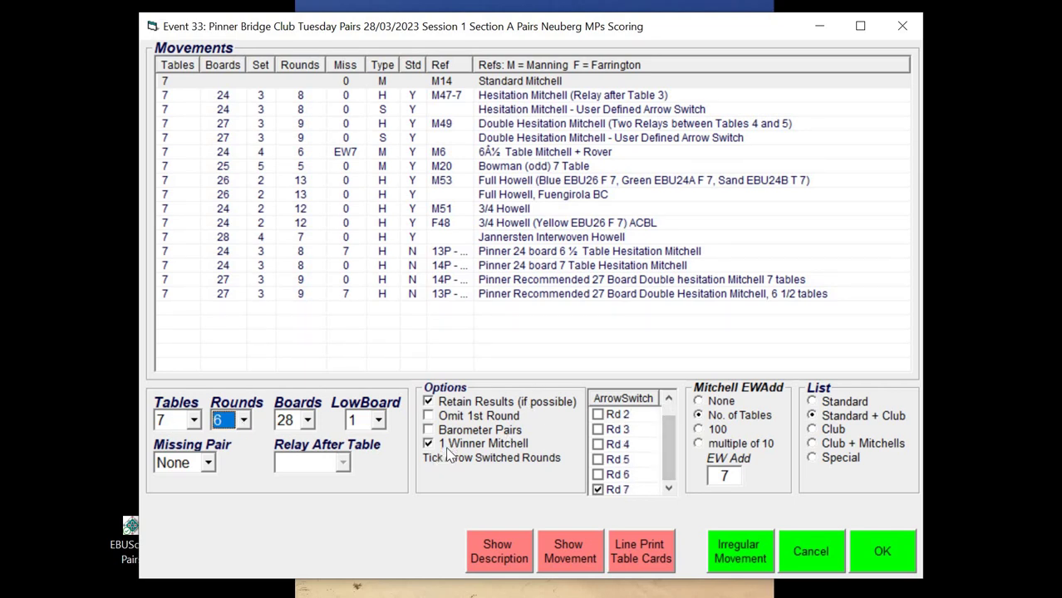
pyautogui.click(598, 490)
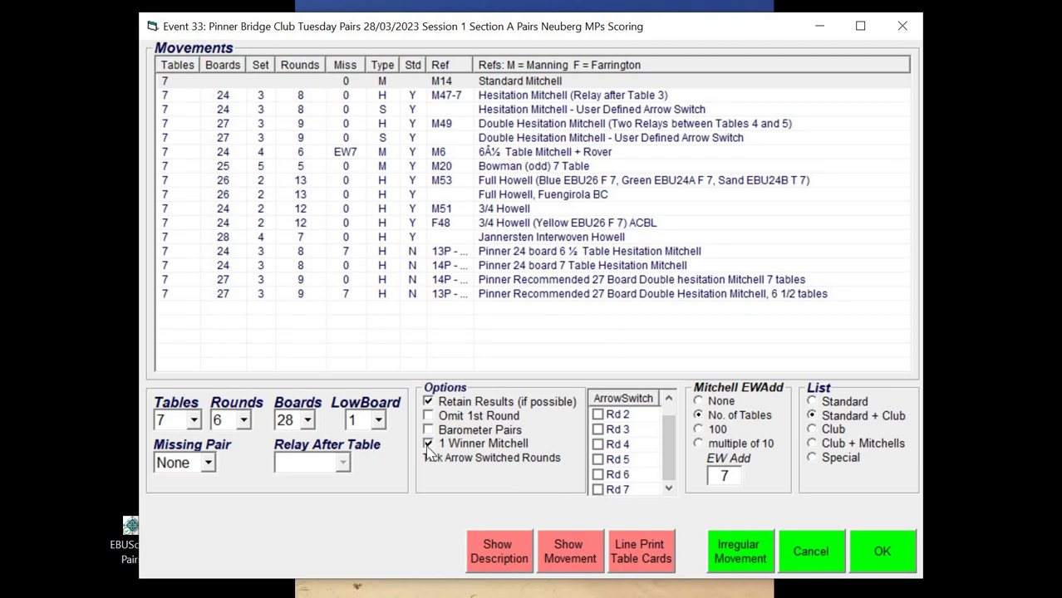
pyautogui.click(462, 446)
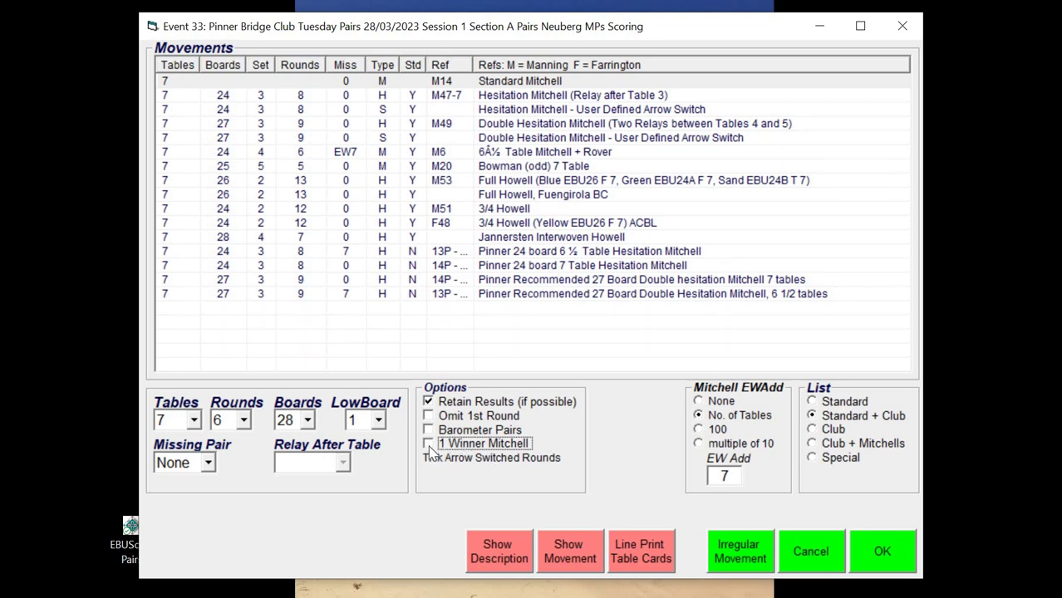
pyautogui.click(429, 445)
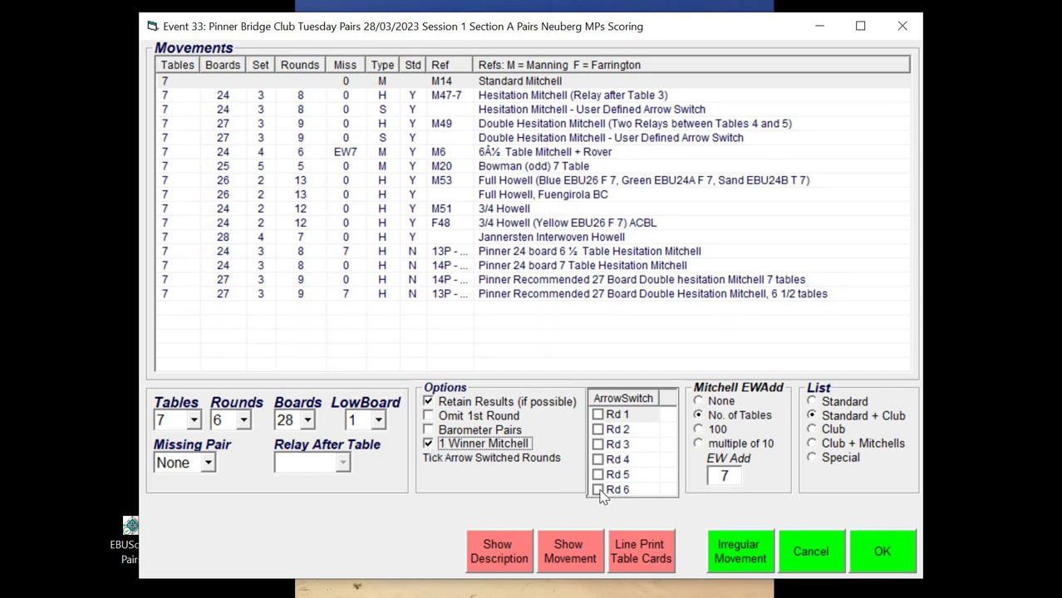
pyautogui.press('Tab')
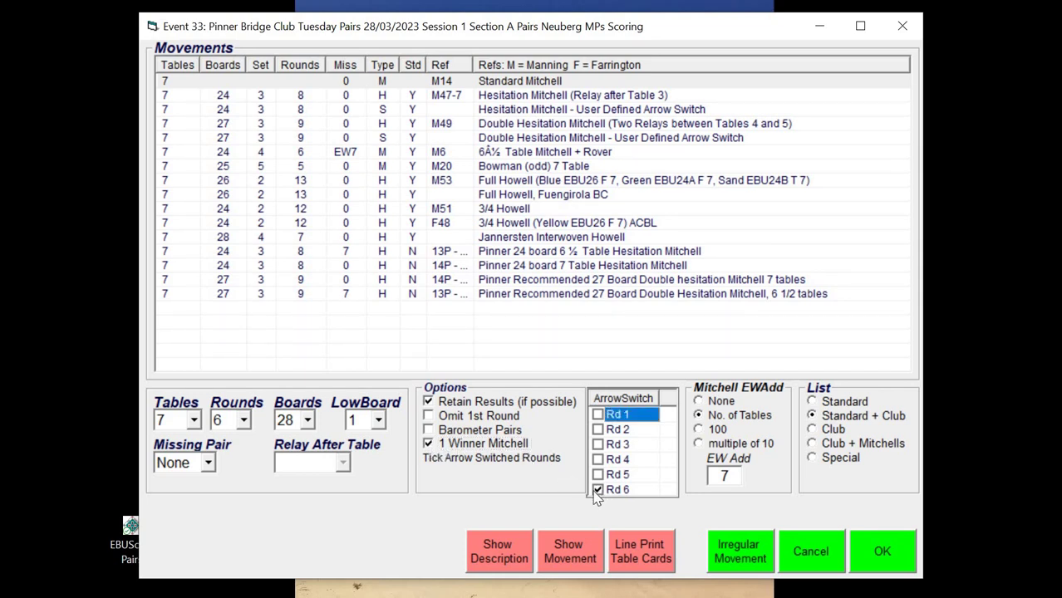
pyautogui.click(597, 490)
pyautogui.click(879, 560)
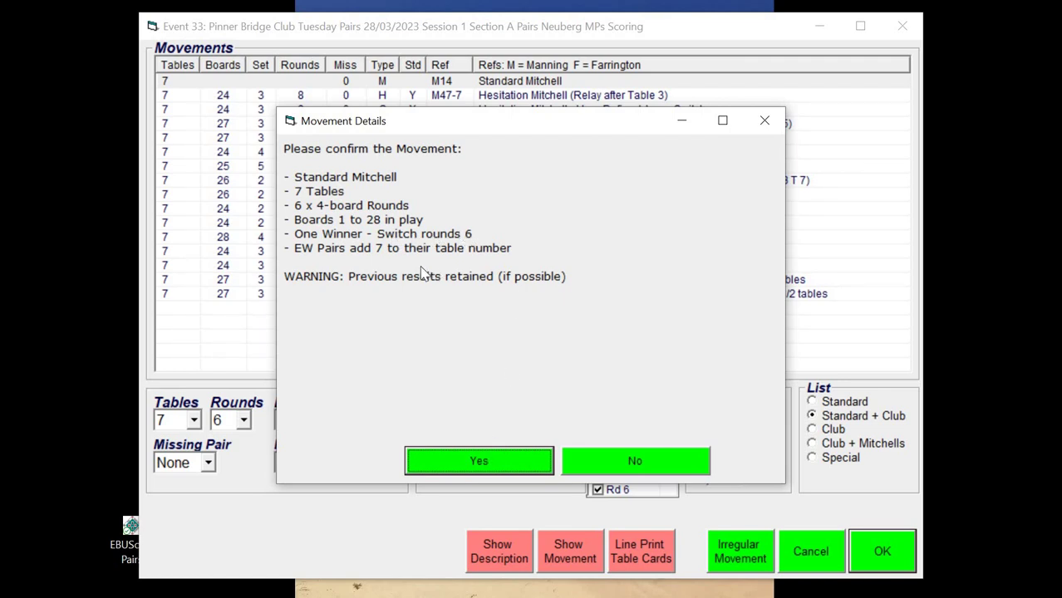
pyautogui.click(480, 462)
# In Bridgemate scoring, set the movement update to start from Round 5
pyautogui.click(503, 363)
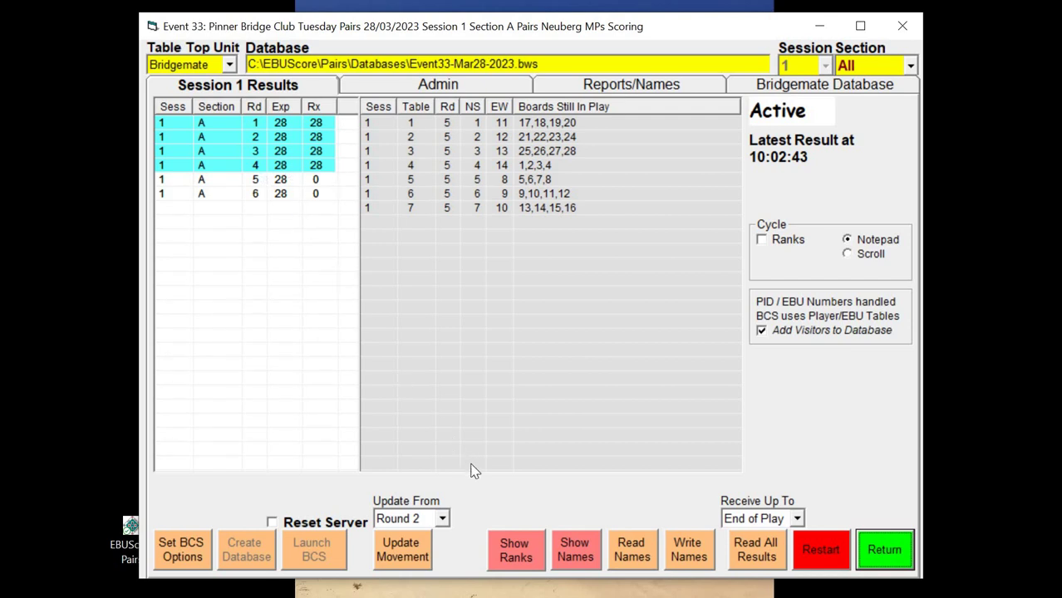
pyautogui.click(443, 519)
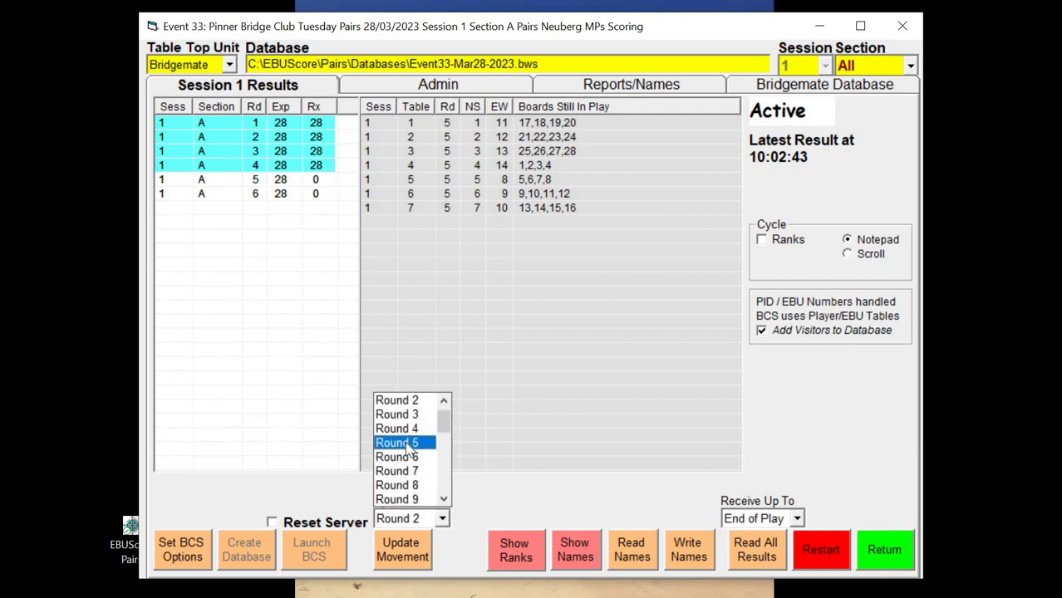
pyautogui.click(410, 444)
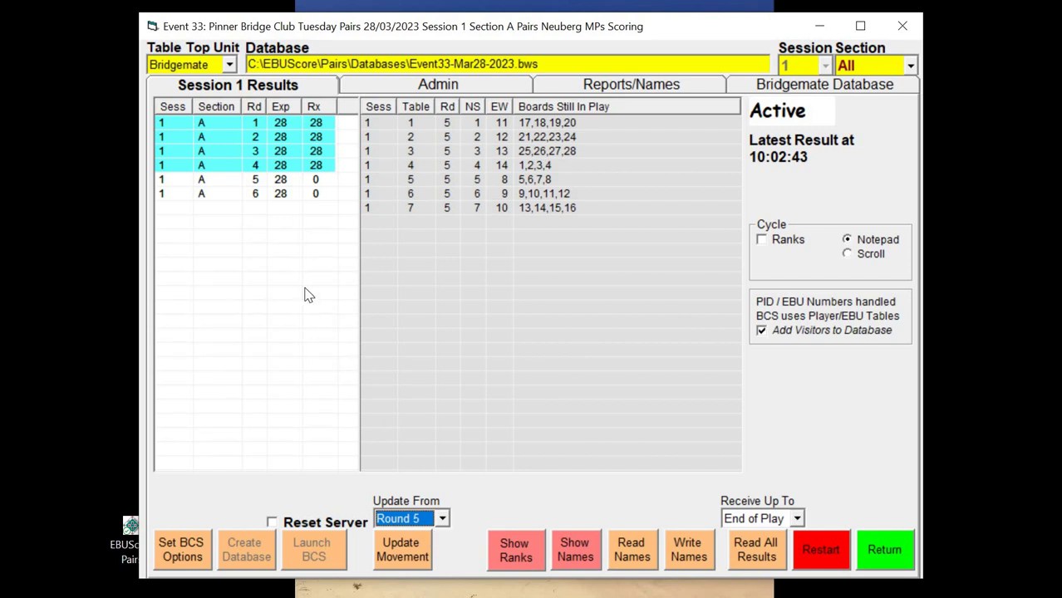
pyautogui.click(443, 520)
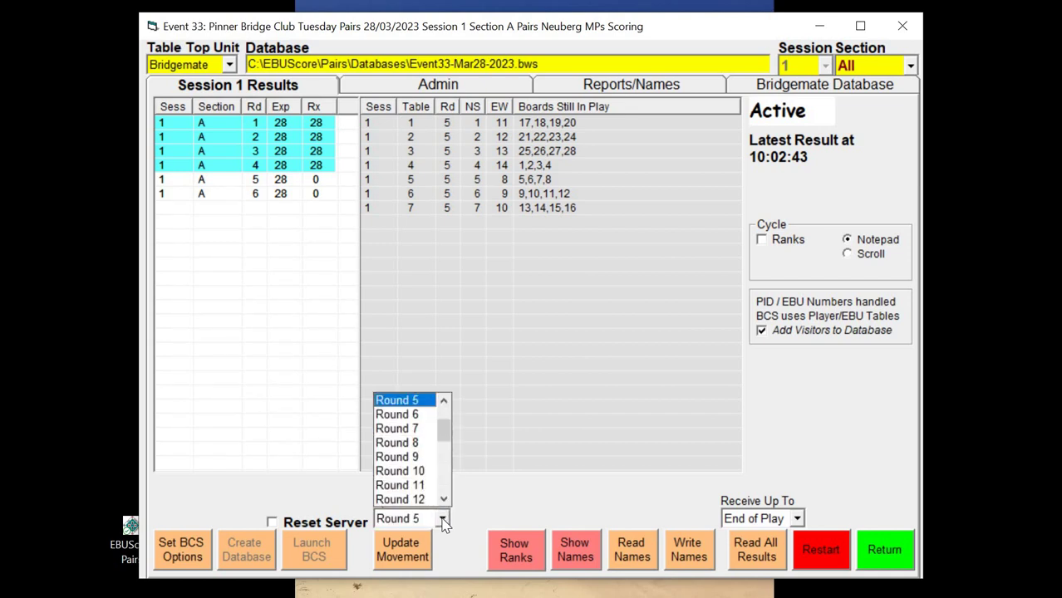
pyautogui.click(396, 417)
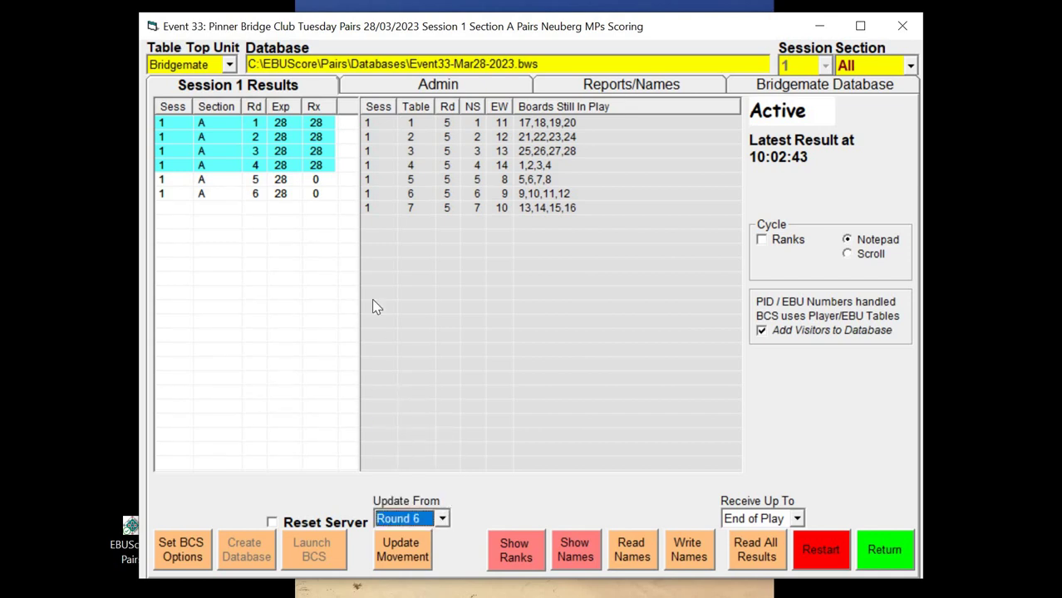
pyautogui.click(442, 520)
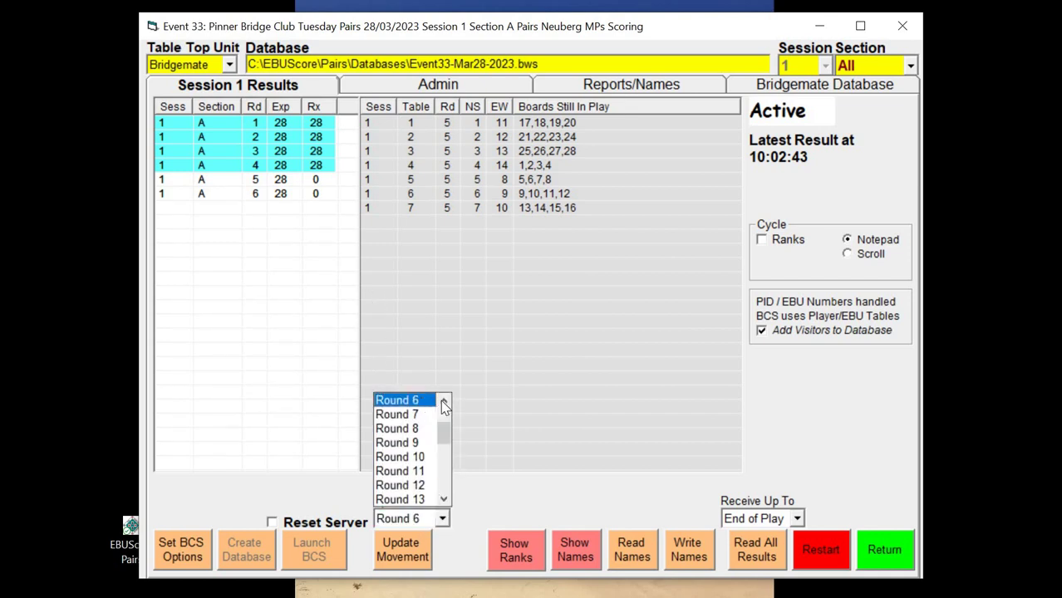
pyautogui.click(444, 403)
pyautogui.click(405, 402)
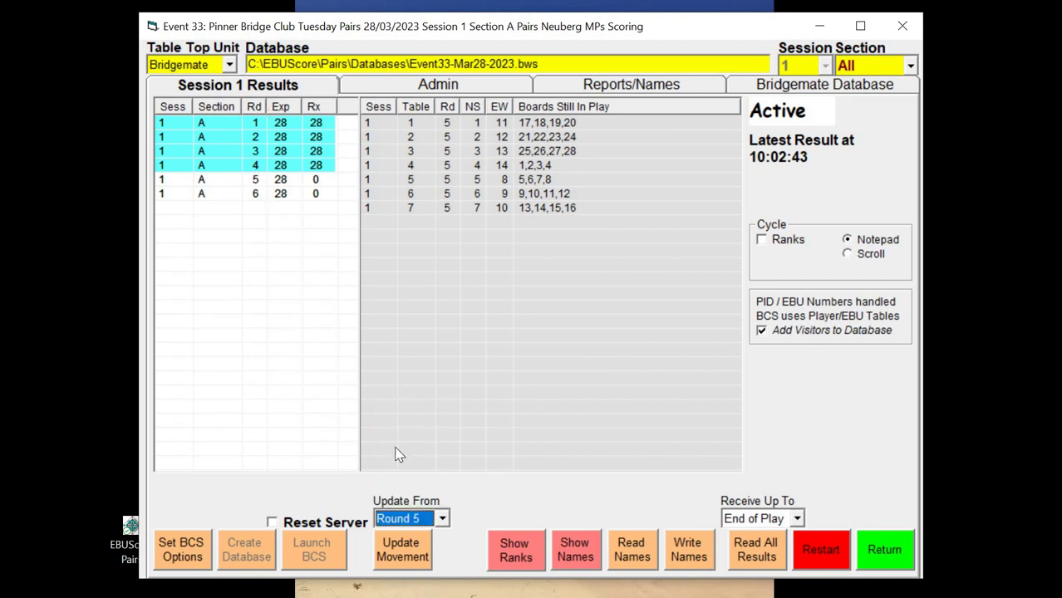
# Update the Bridgemate movement data from Round 5 onwards and confirm the update
pyautogui.click(407, 550)
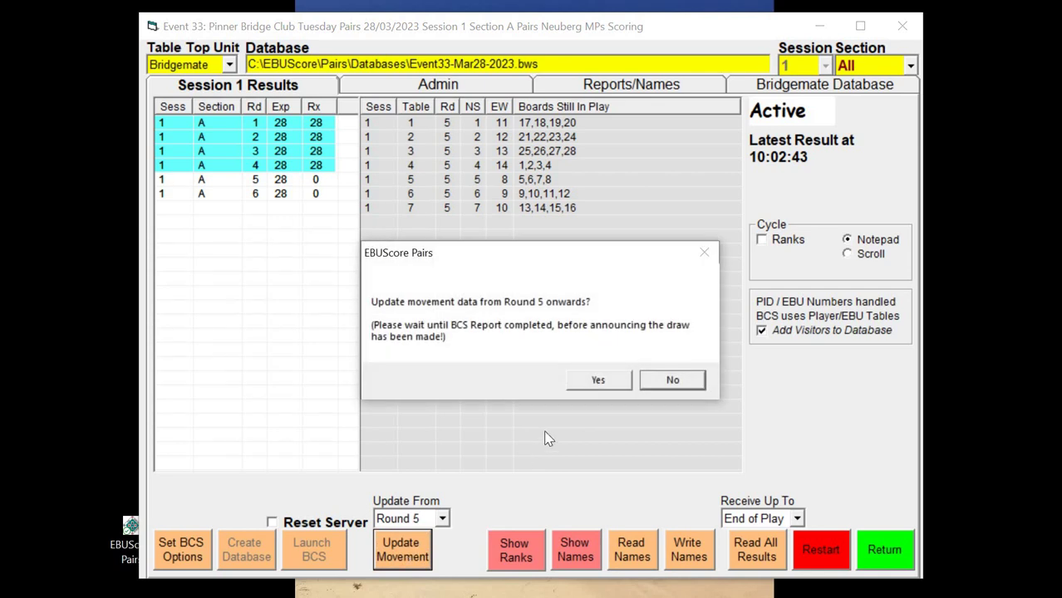
pyautogui.click(599, 380)
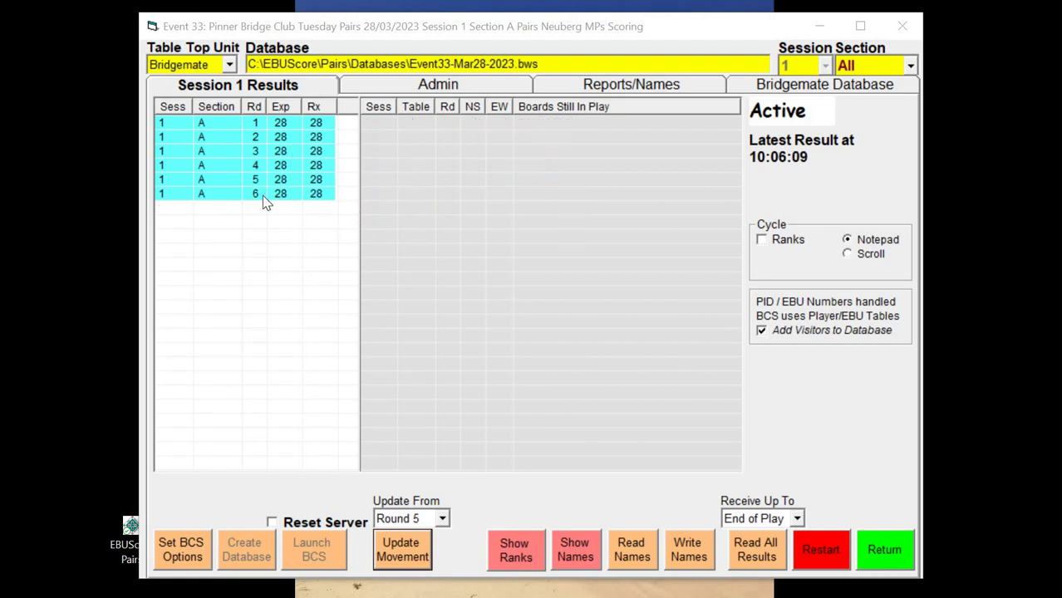
# Review the overall ranking list for the session and close the report
pyautogui.click(523, 555)
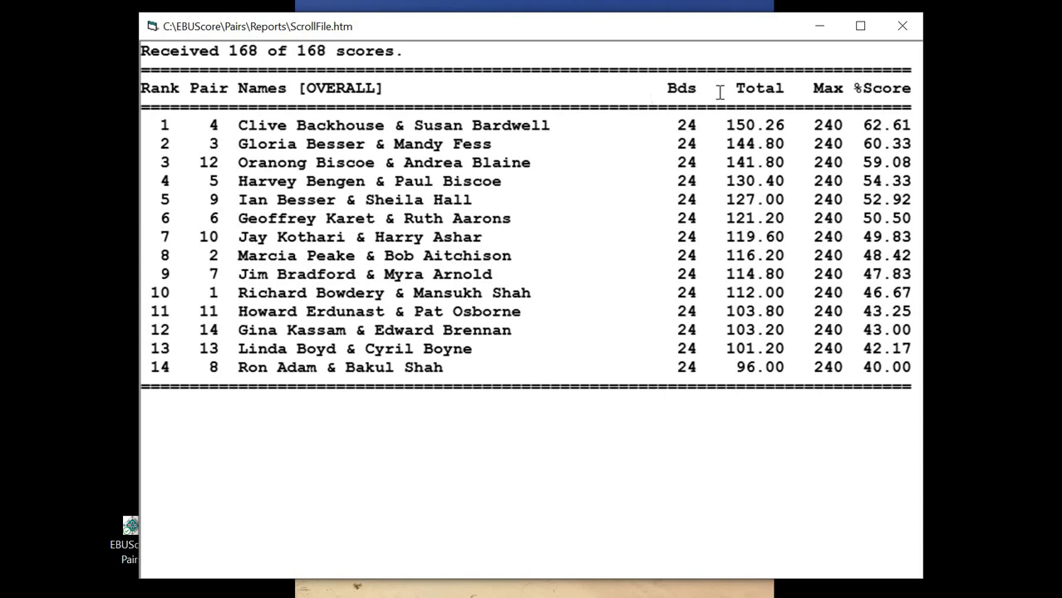
pyautogui.click(905, 29)
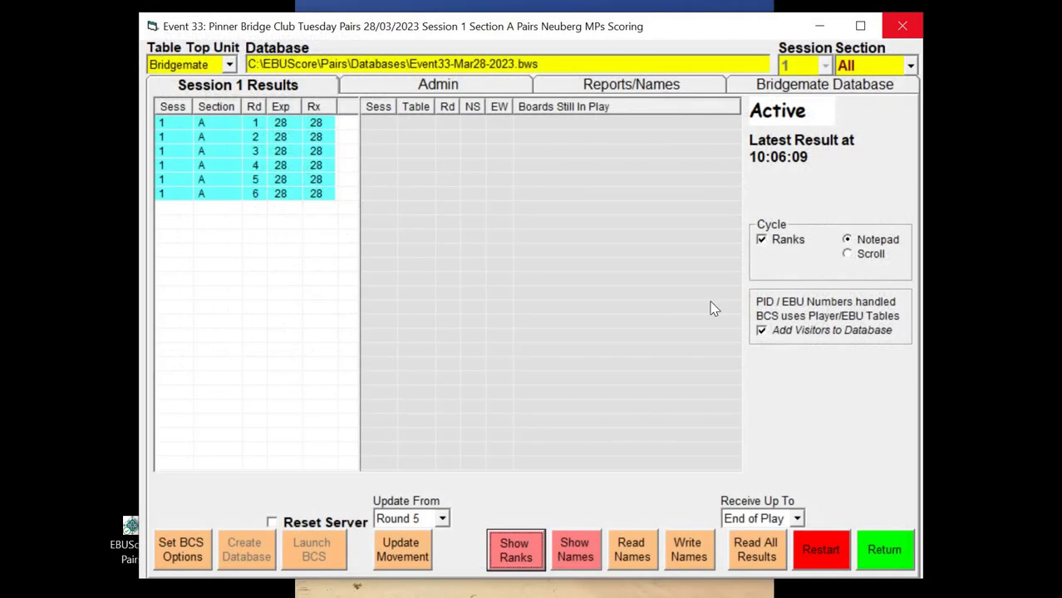